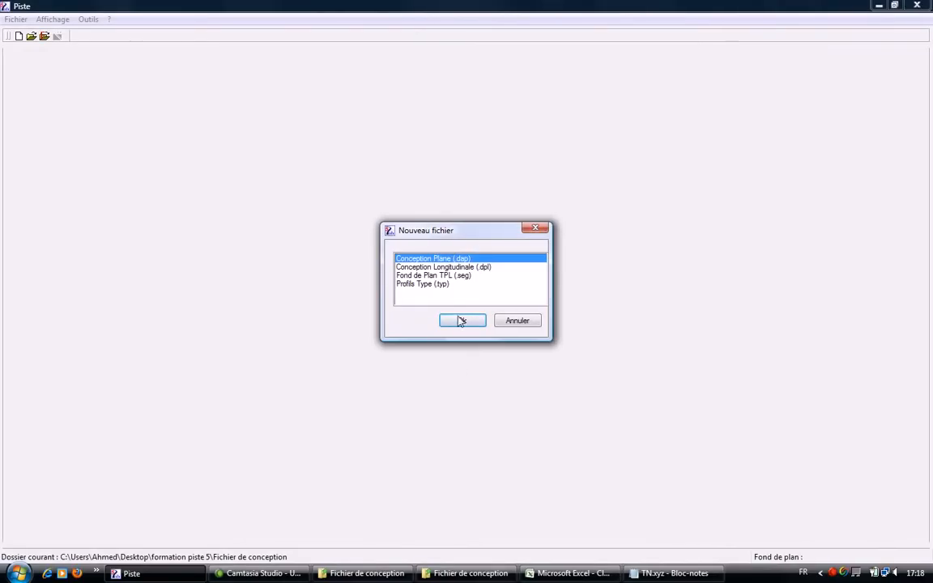
Create a new Fond de Plan TPL (.seg) file named TN in the Fichier de conception folder.
left_click(445, 275)
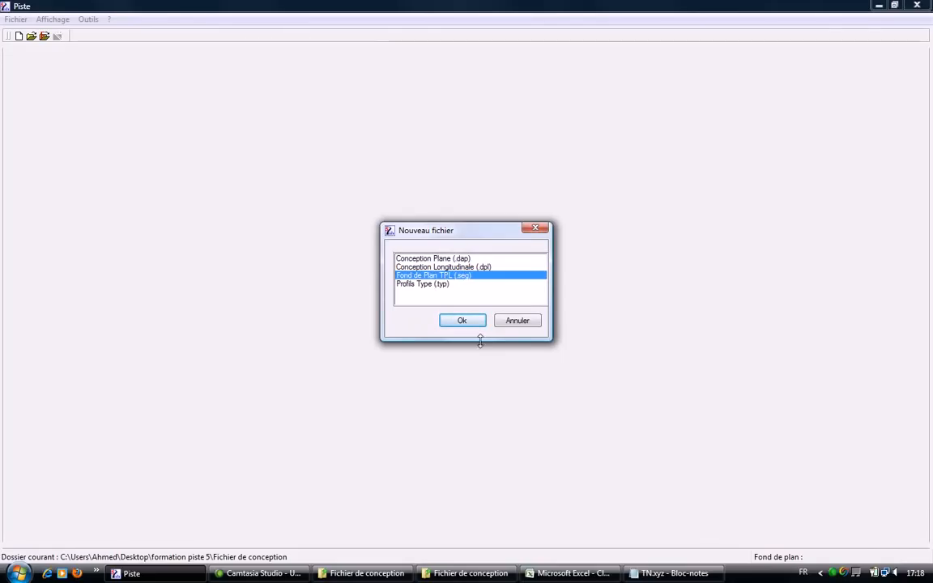
left_click(461, 321)
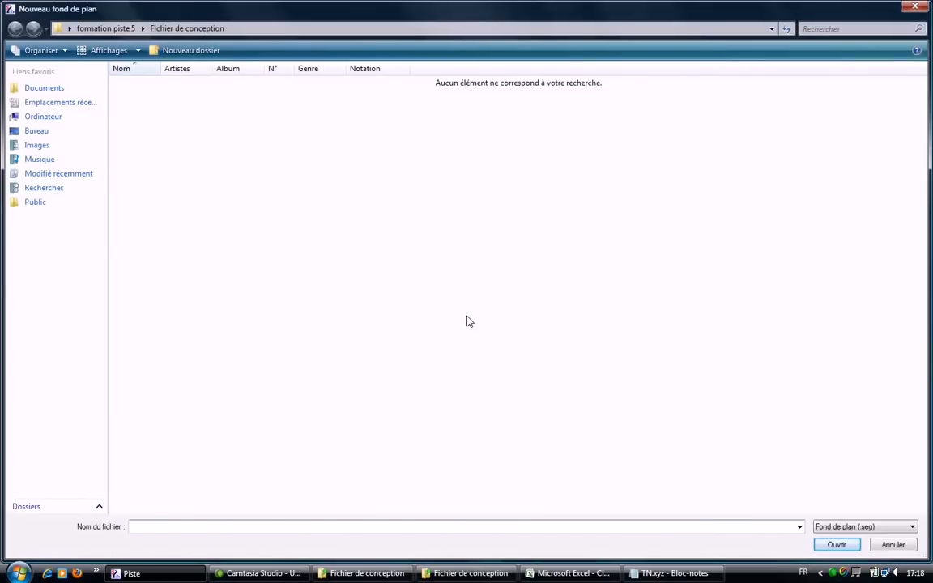
type("TN")
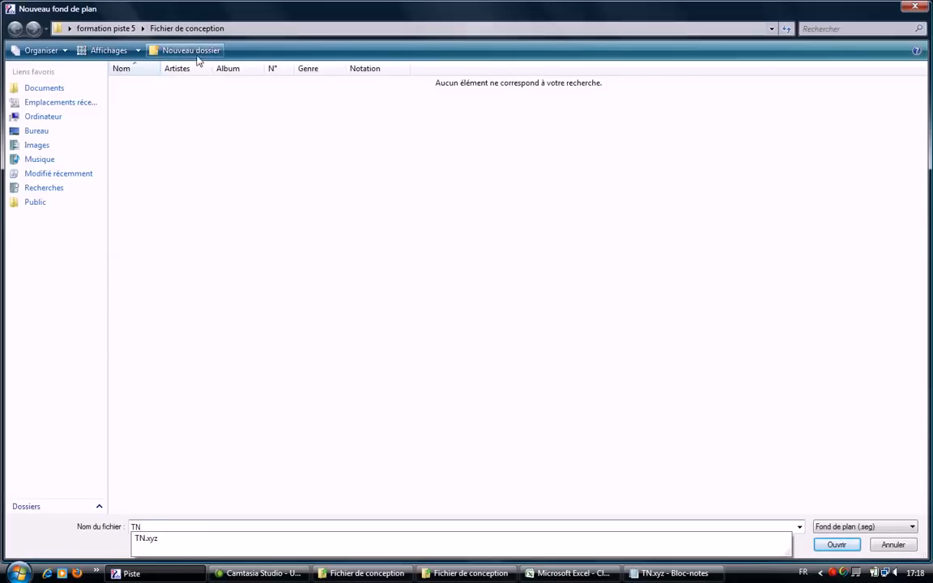
left_click(827, 544)
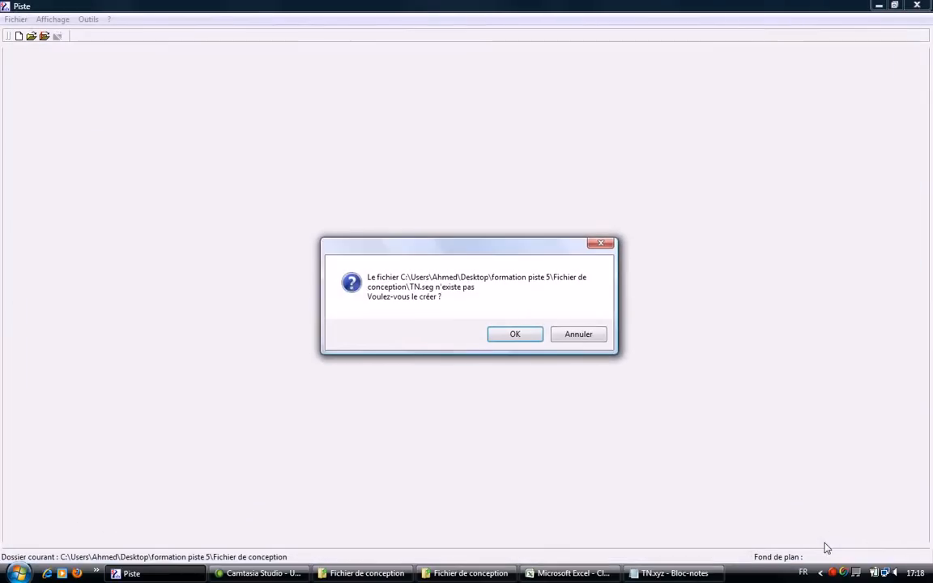
left_click(514, 334)
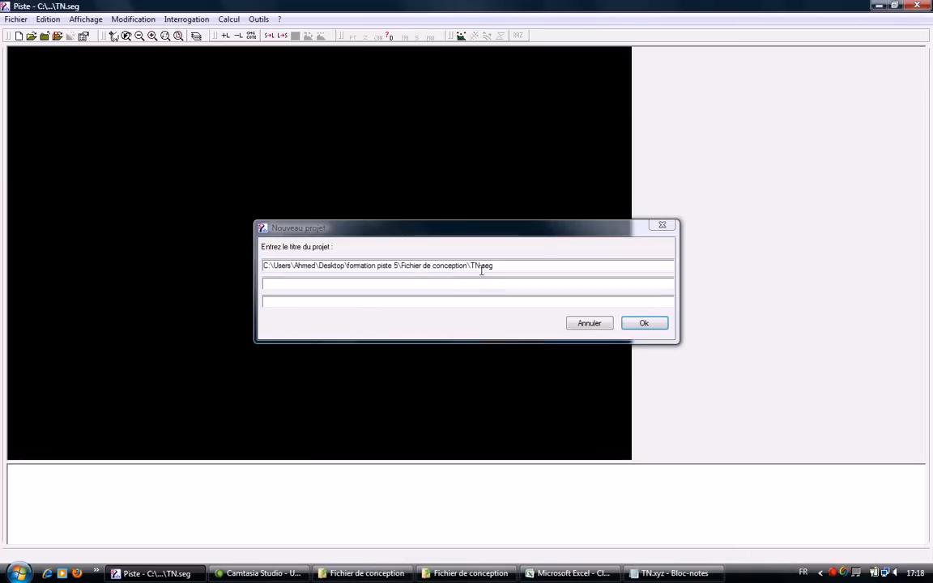
Shorten the new project's title to TN.seg by removing the folder path, and accept it.
left_click_drag(467, 264, 183, 266)
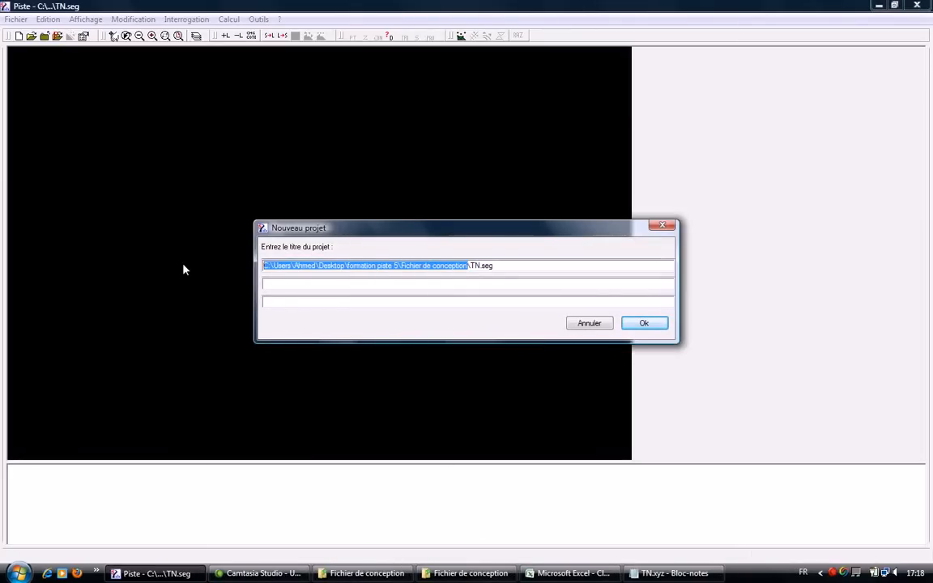
key("BackSpace")
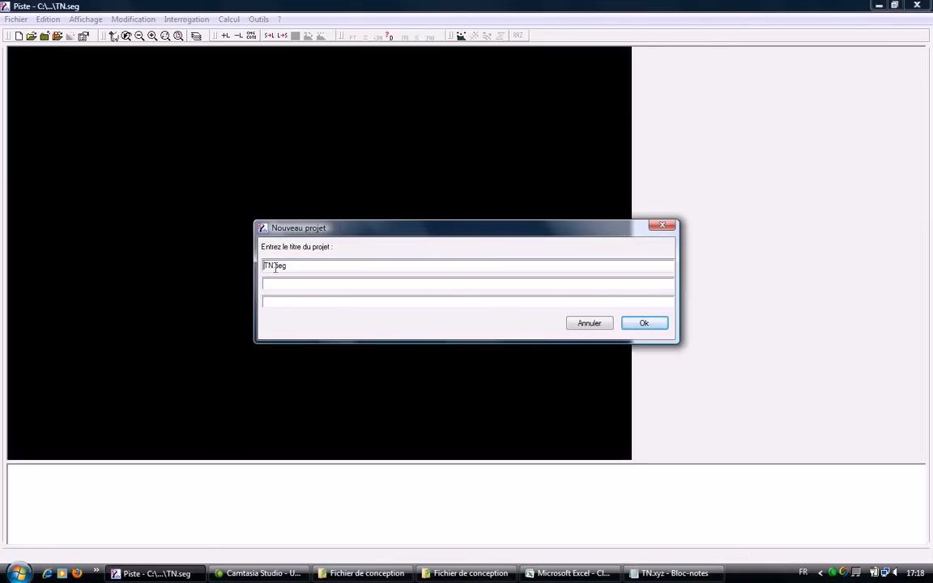
left_click(643, 324)
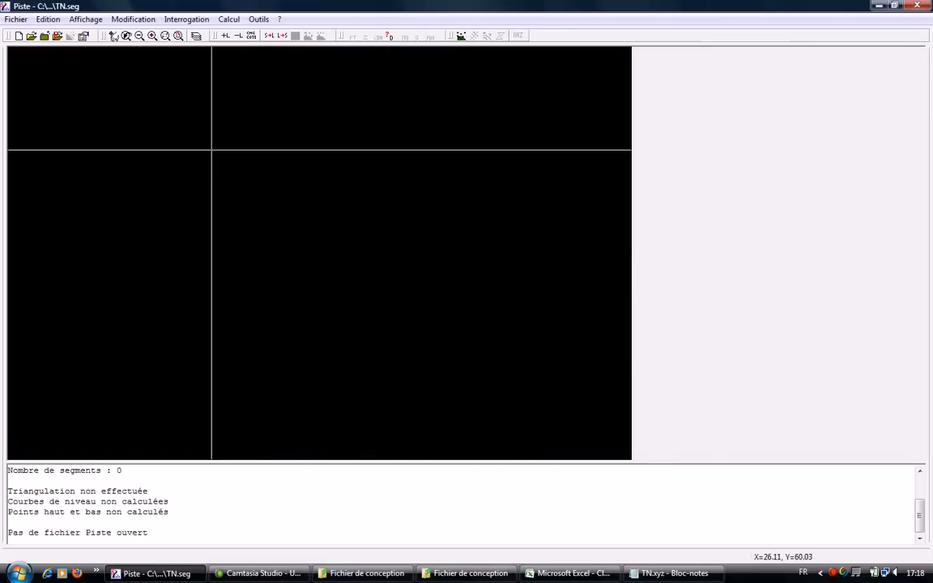
Read the survey point file TN.xyz into the background plan, using the XYZ (Semis ASCII) format.
left_click(15, 19)
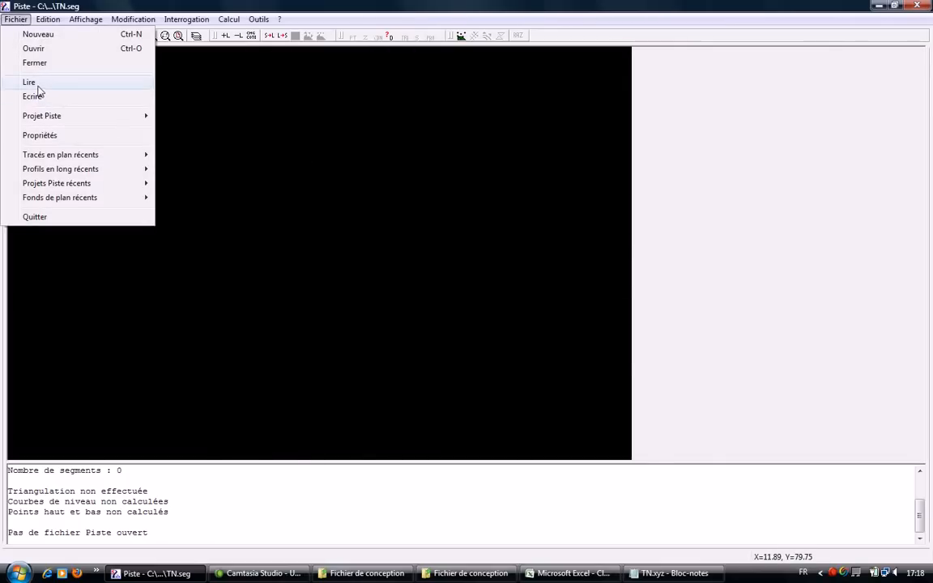
left_click(33, 82)
left_click(842, 527)
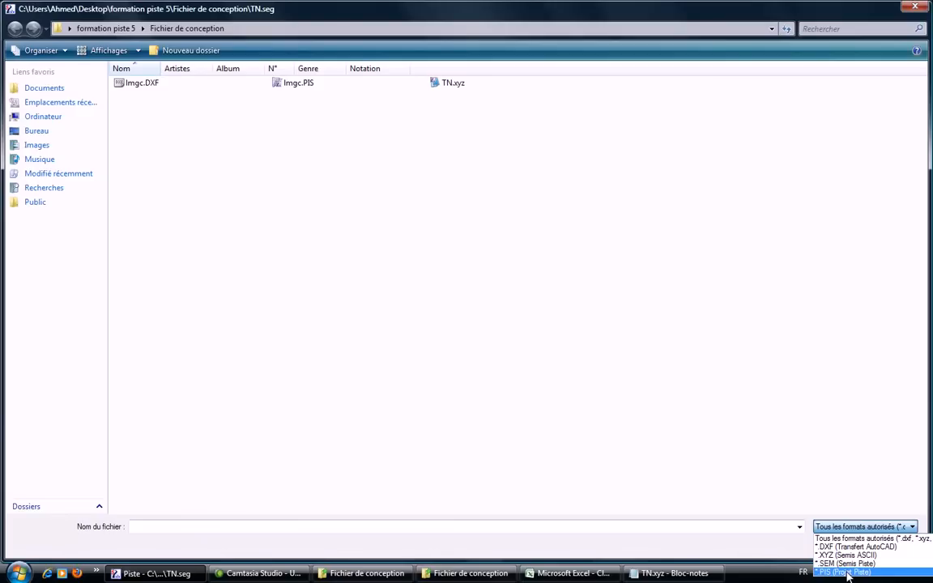
left_click(846, 554)
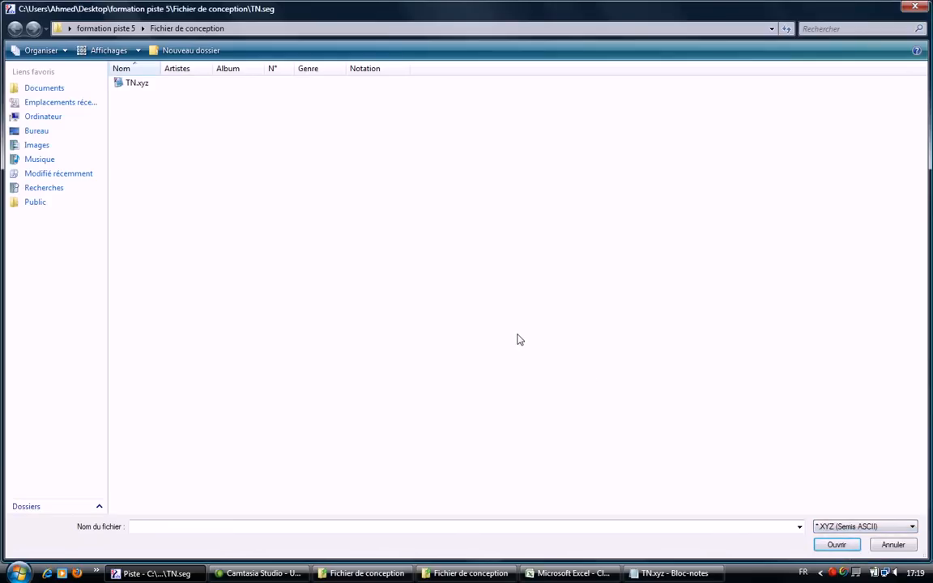
double_click(120, 84)
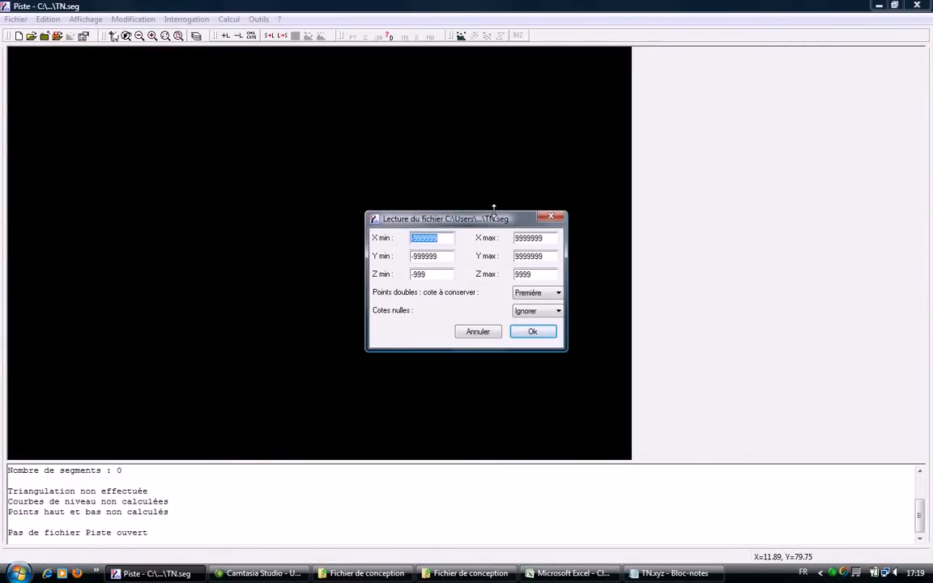
Accept the default coordinate limits for the import, with Première for double points and Ignorer for null elevations.
left_click_drag(431, 224, 236, 182)
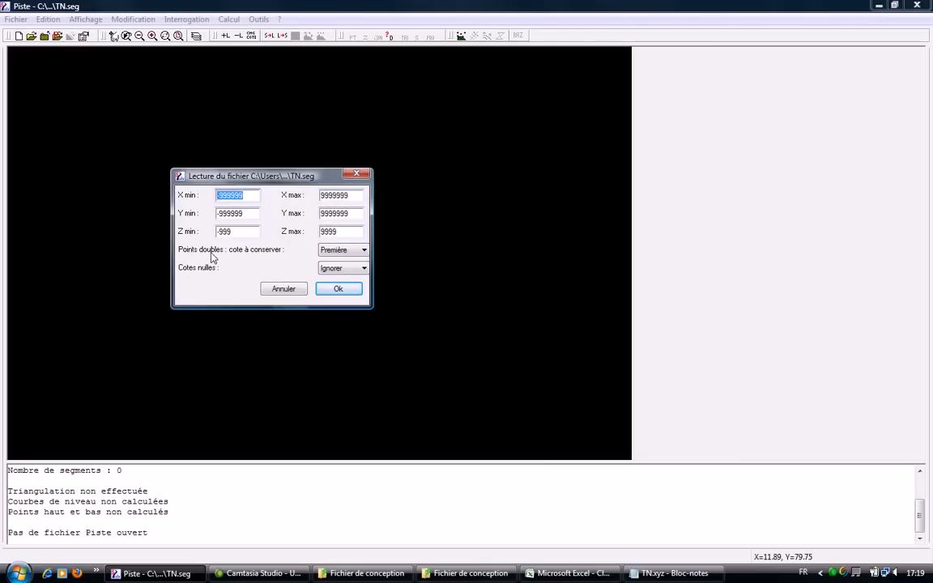
left_click(340, 251)
left_click(340, 254)
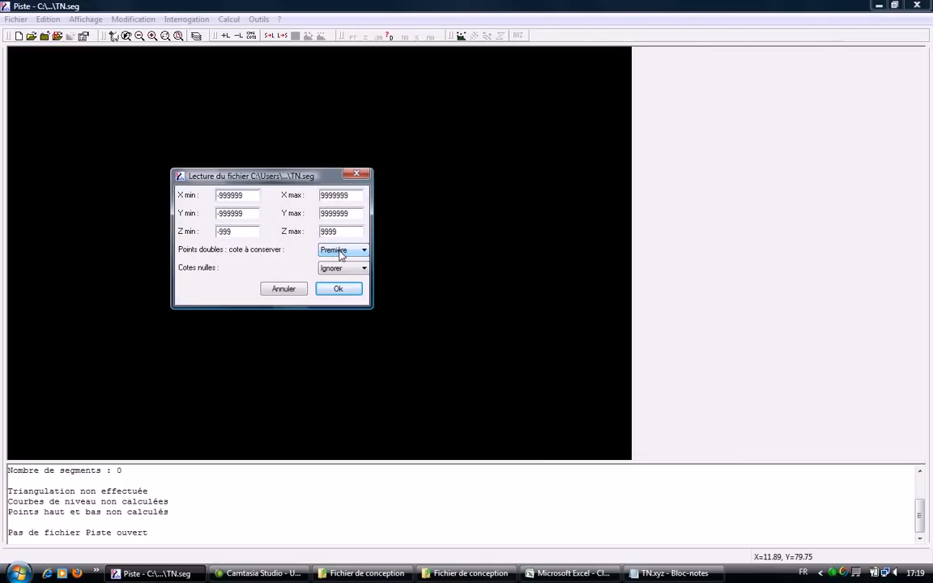
left_click(342, 252)
left_click(342, 253)
left_click(363, 270)
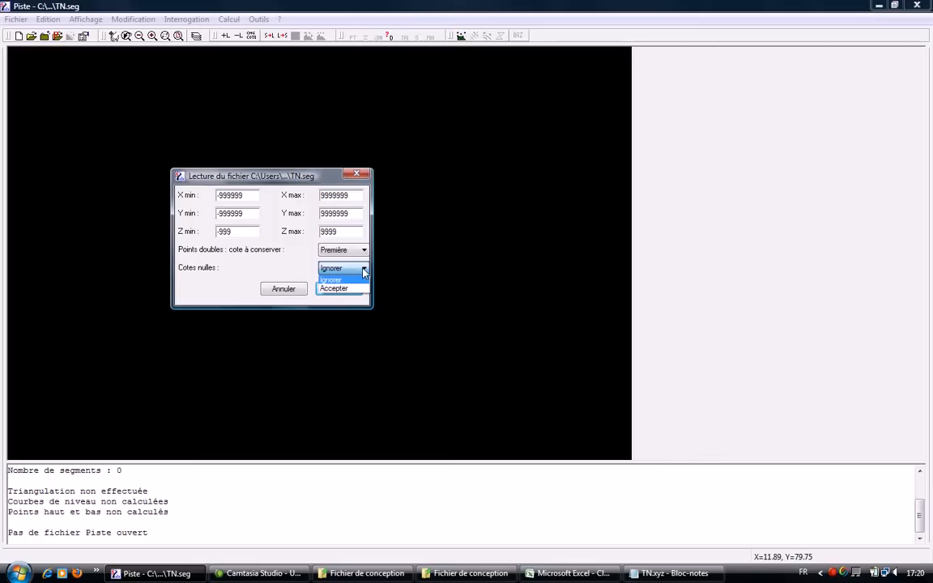
left_click(281, 271)
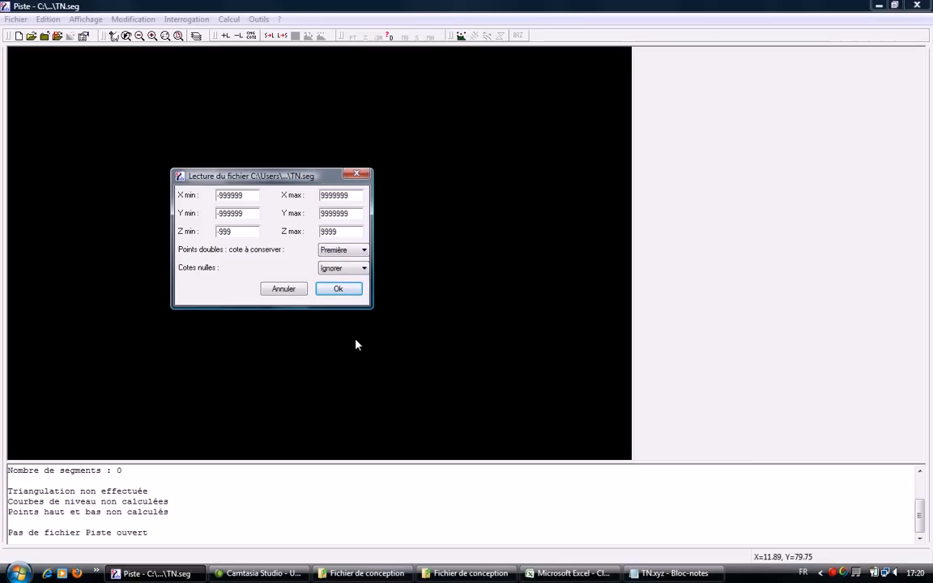
left_click(340, 289)
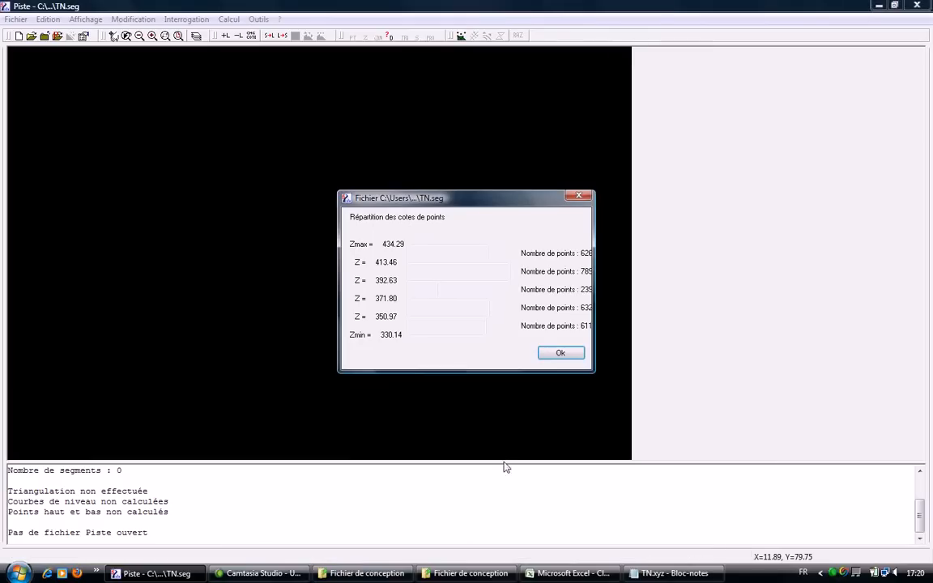
Review the elevation distribution and the reading report, and finish the point import.
left_click_drag(498, 205, 318, 151)
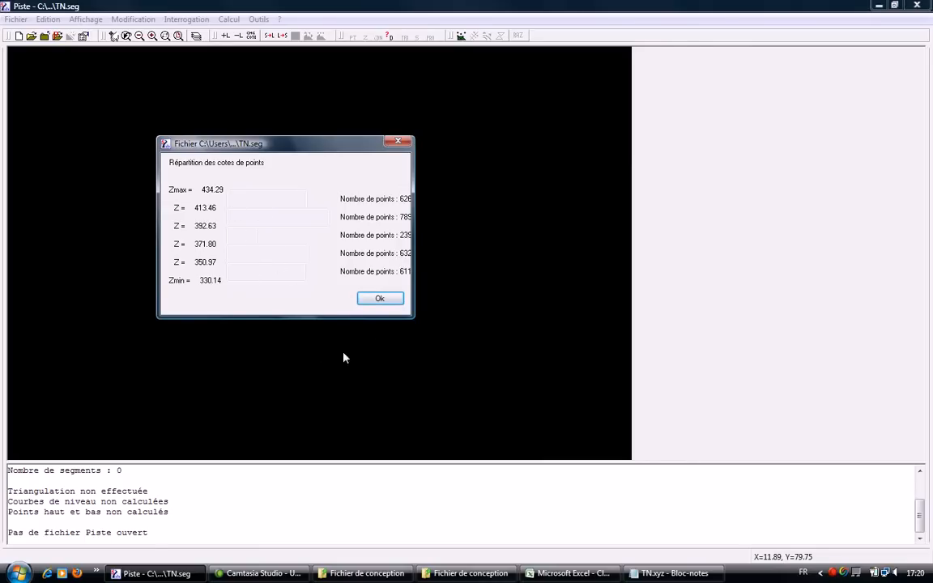
left_click(374, 303)
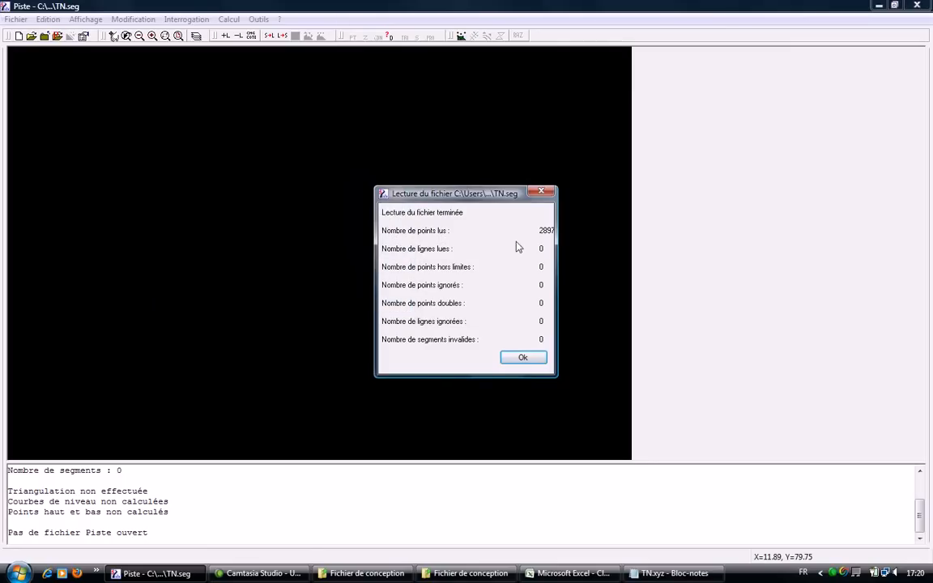
left_click(523, 357)
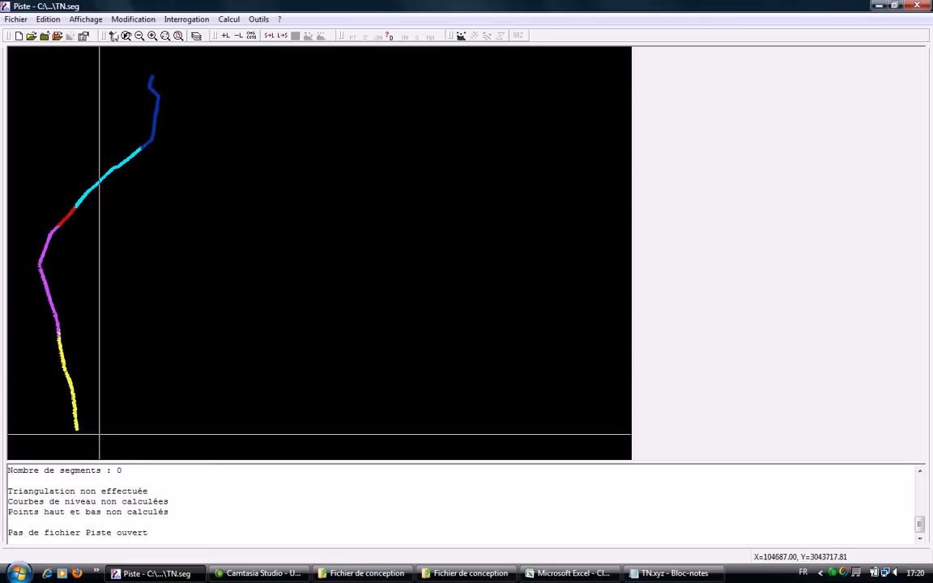
Examine the individual survey points at the southern end of the strip, and return to the full plan.
right_click(128, 409)
left_click(179, 476)
left_click(76, 431)
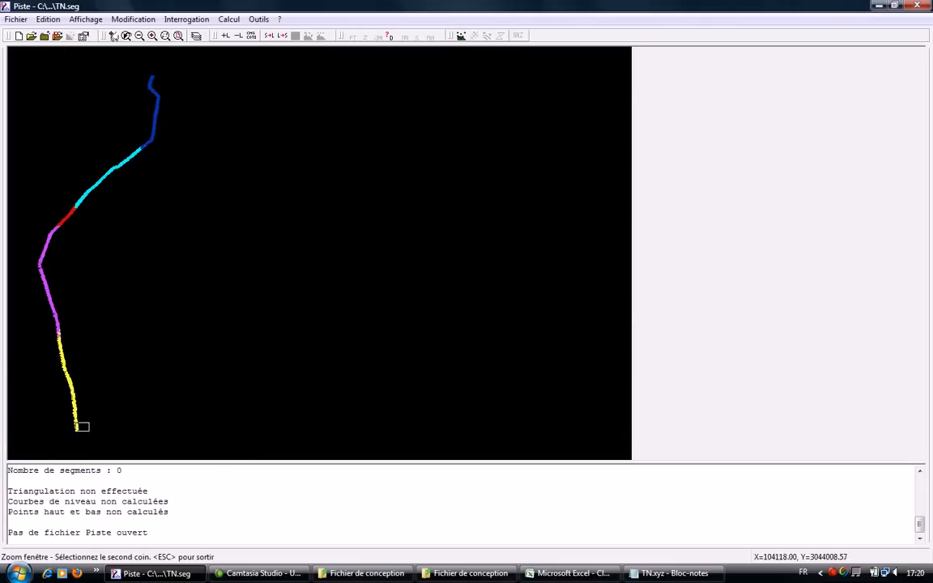
left_click(84, 423)
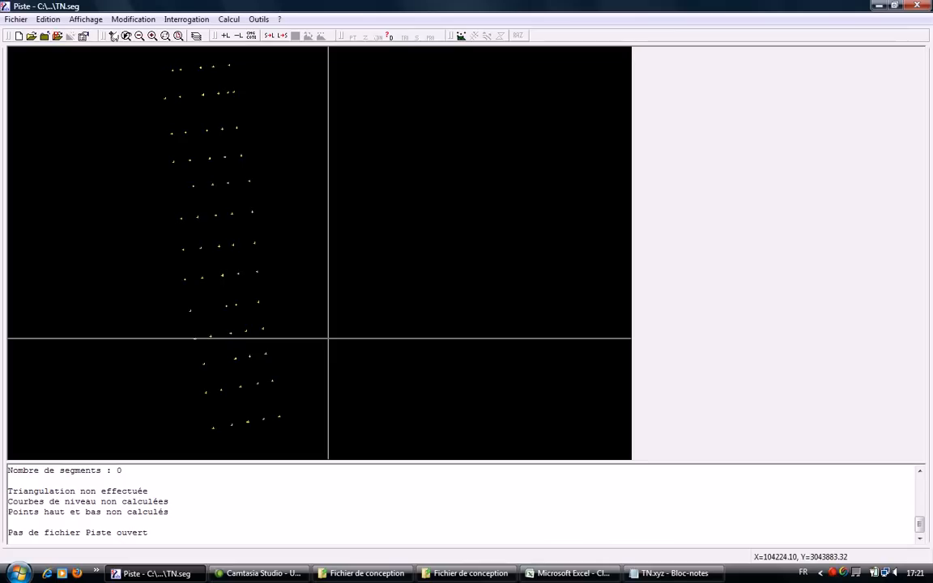
right_click(358, 254)
left_click(394, 332)
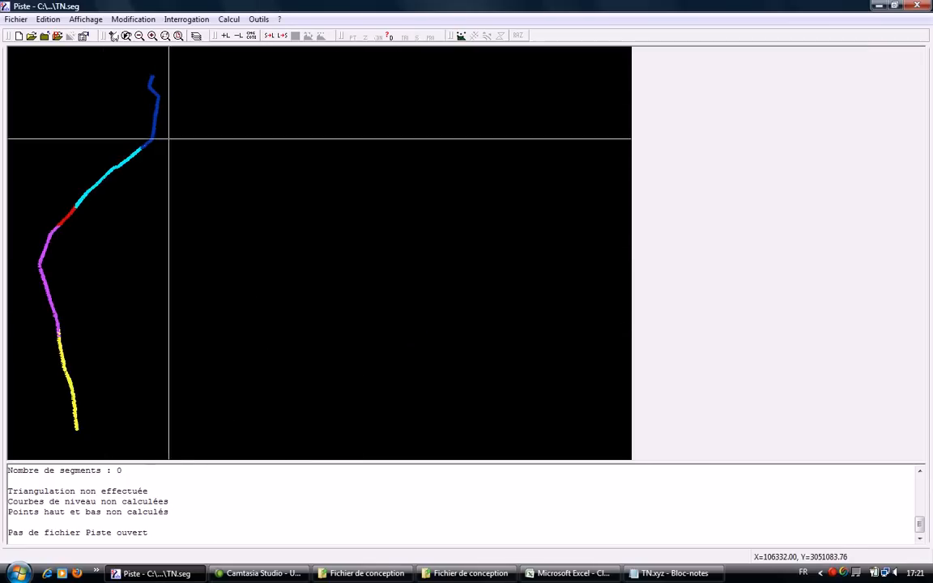
Triangulate the imported terrain points and acknowledge the calculation.
left_click(227, 19)
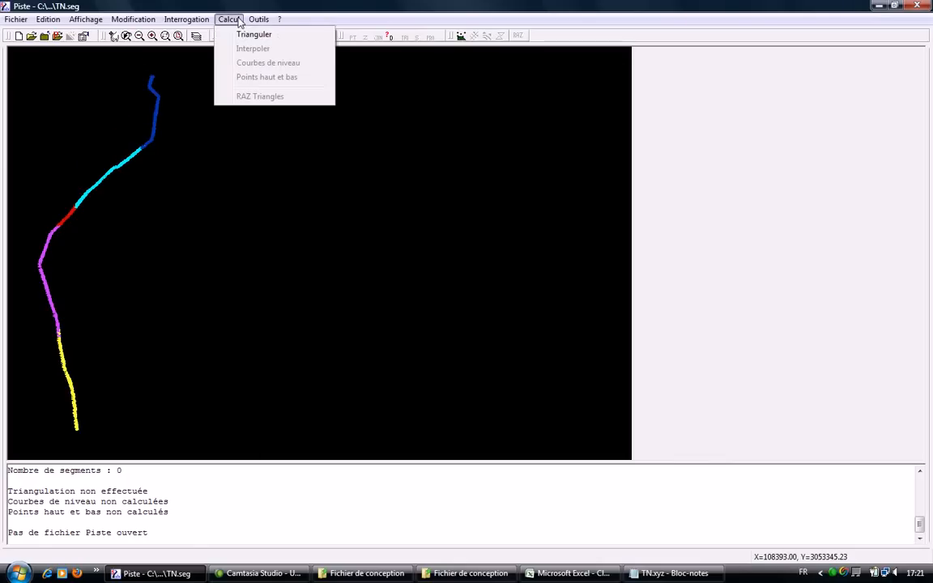
left_click(245, 34)
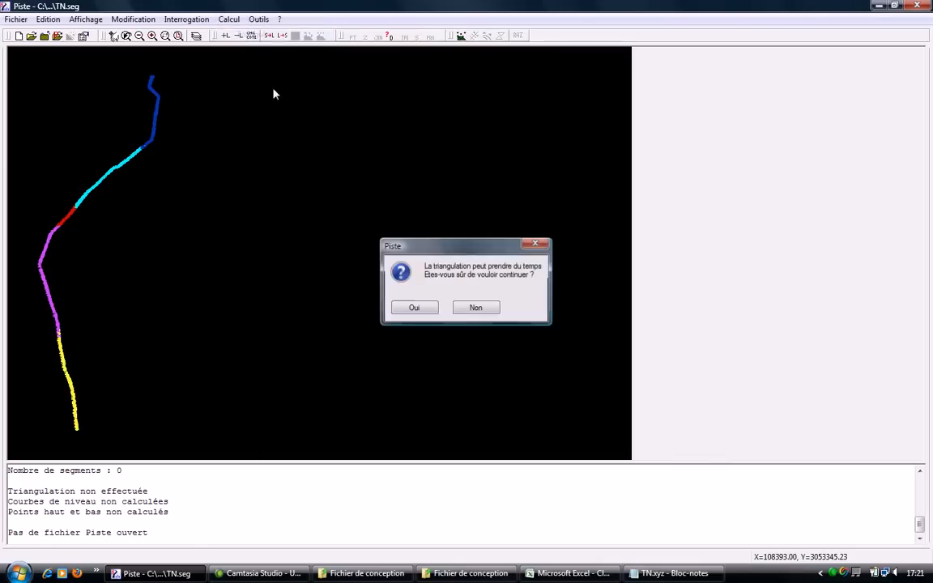
left_click(409, 307)
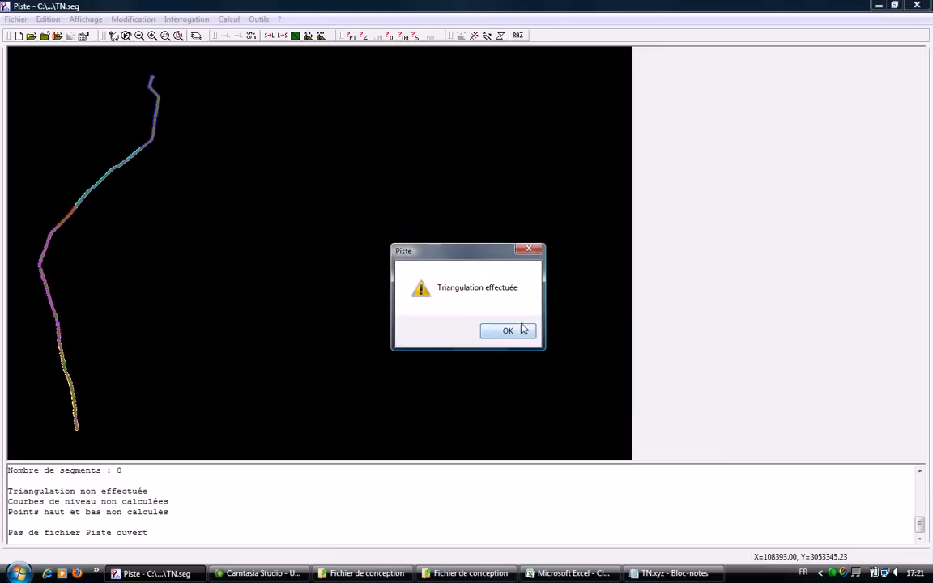
left_click(503, 329)
Examine the triangle mesh up close along the middle stretch of the terrain strip.
right_click(173, 171)
left_click(232, 237)
left_click(108, 175)
left_click(111, 186)
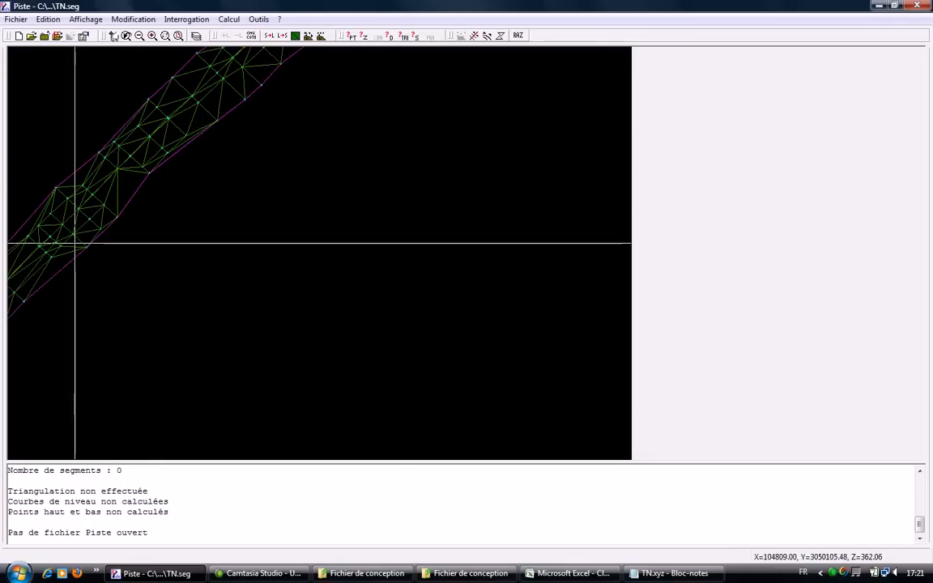
right_click(194, 157)
left_click(235, 165)
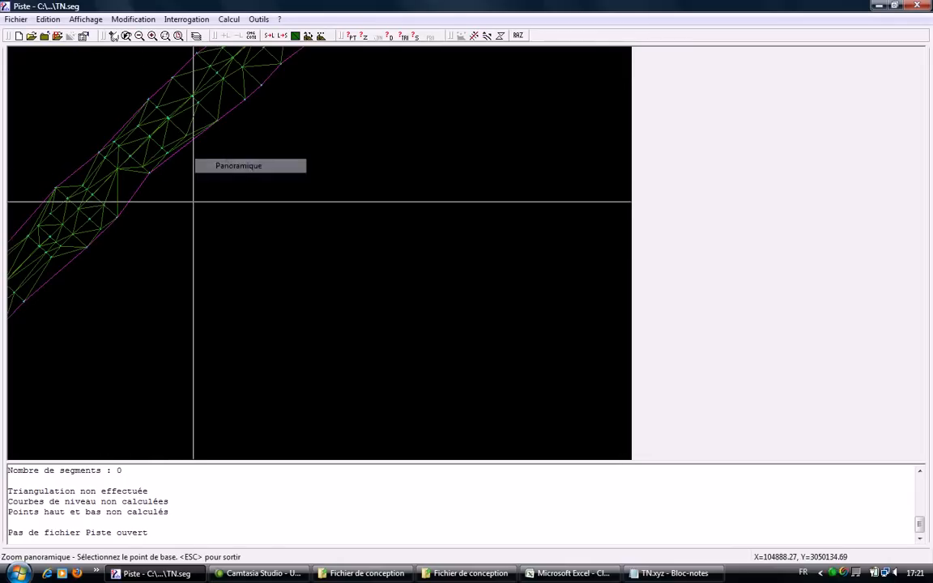
left_click_drag(172, 197, 371, 200)
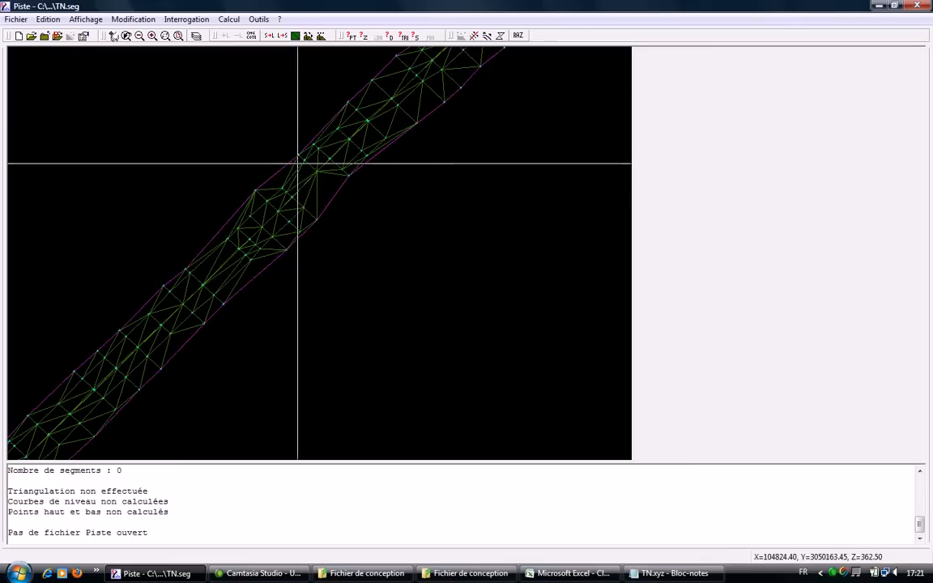
left_click(141, 38)
left_click(141, 38)
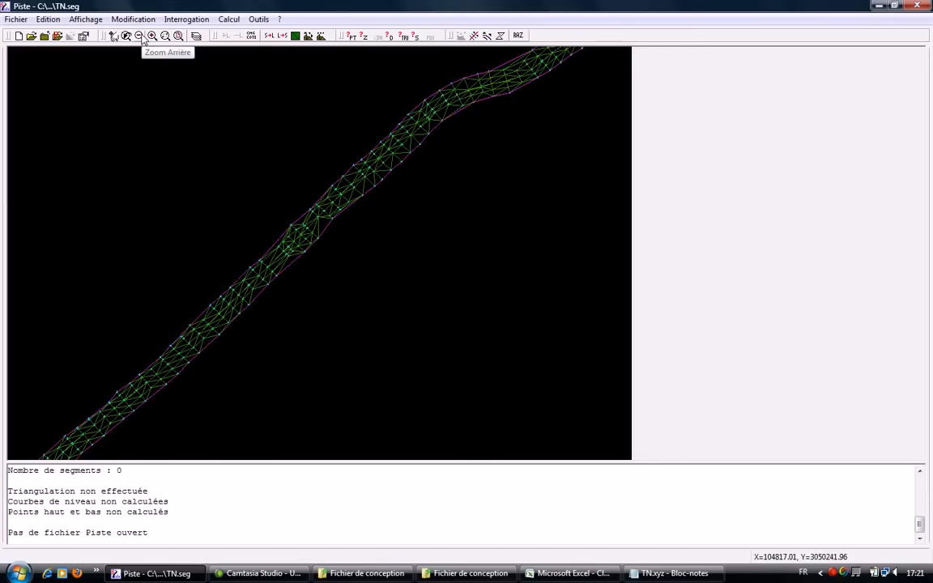
Calculate the terrain's contour lines with a step value of 0.50.
left_click(227, 19)
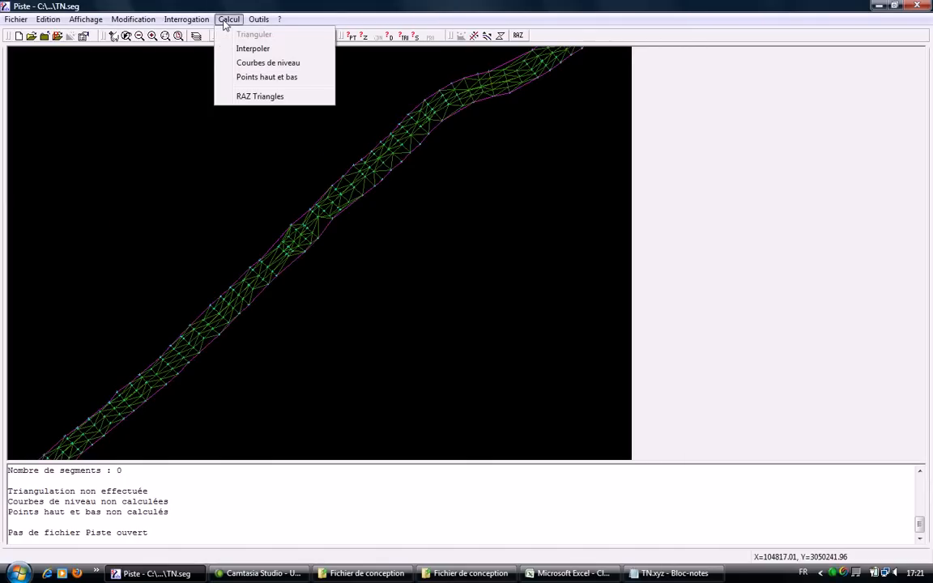
left_click(237, 65)
left_click_drag(486, 290, 454, 288)
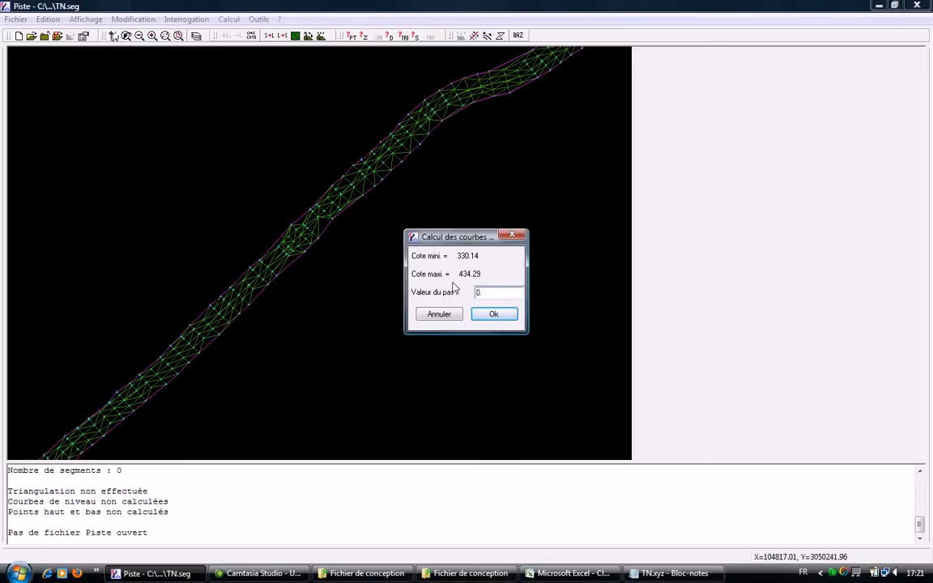
left_click(489, 315)
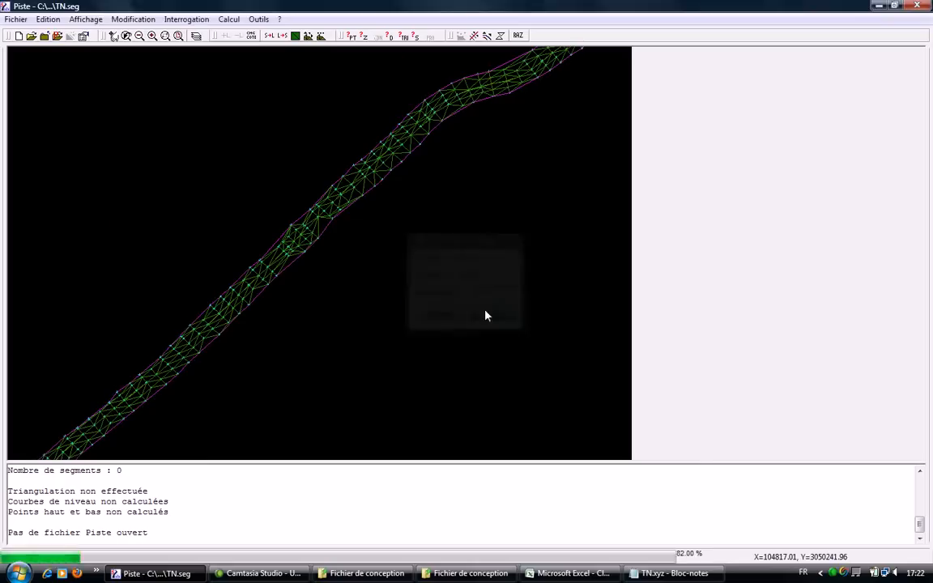
left_click(526, 332)
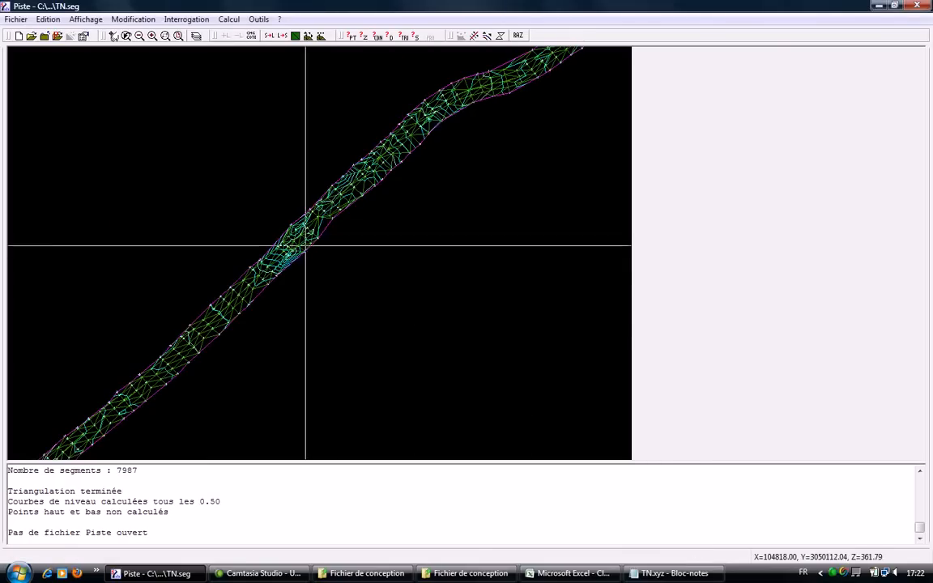
Examine the contour lines and their elevation labels along the middle stretch of the terrain strip.
right_click(400, 202)
left_click(418, 272)
left_click(352, 300)
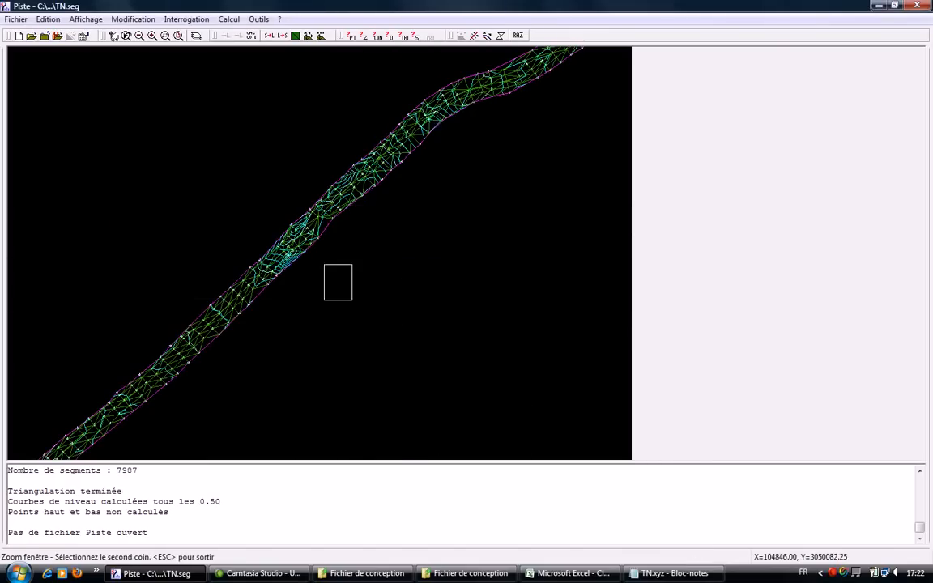
left_click(254, 187)
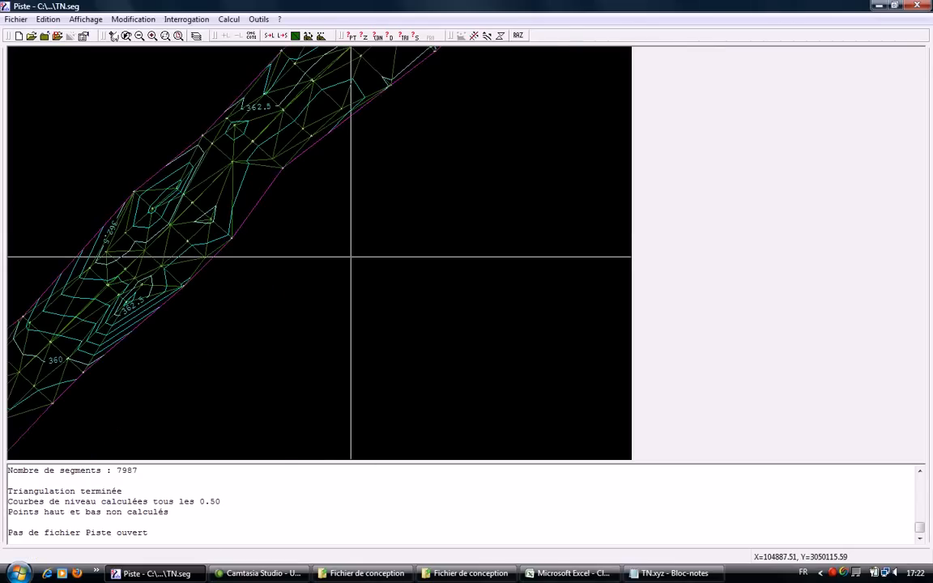
right_click(166, 192)
left_click(213, 258)
left_click(306, 384)
left_click(33, 87)
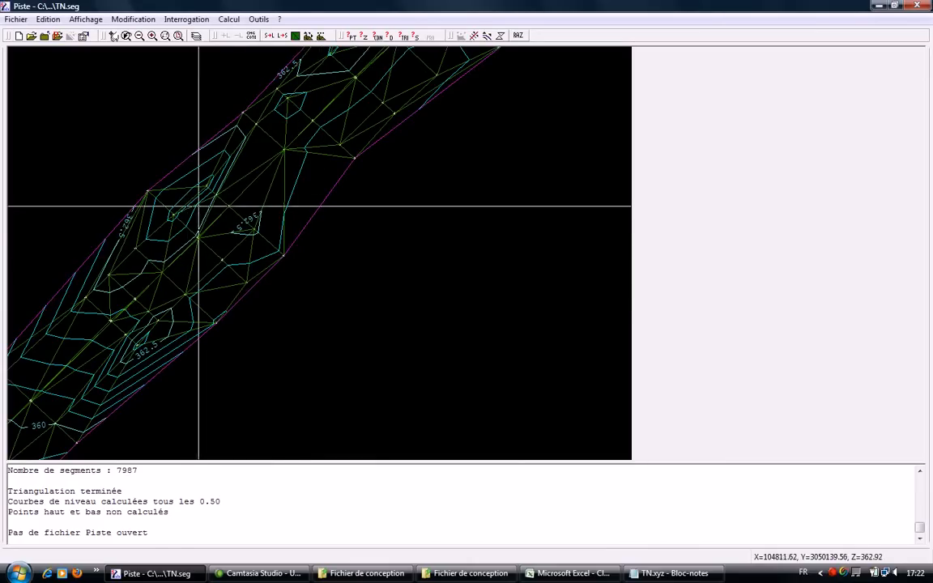
right_click(298, 245)
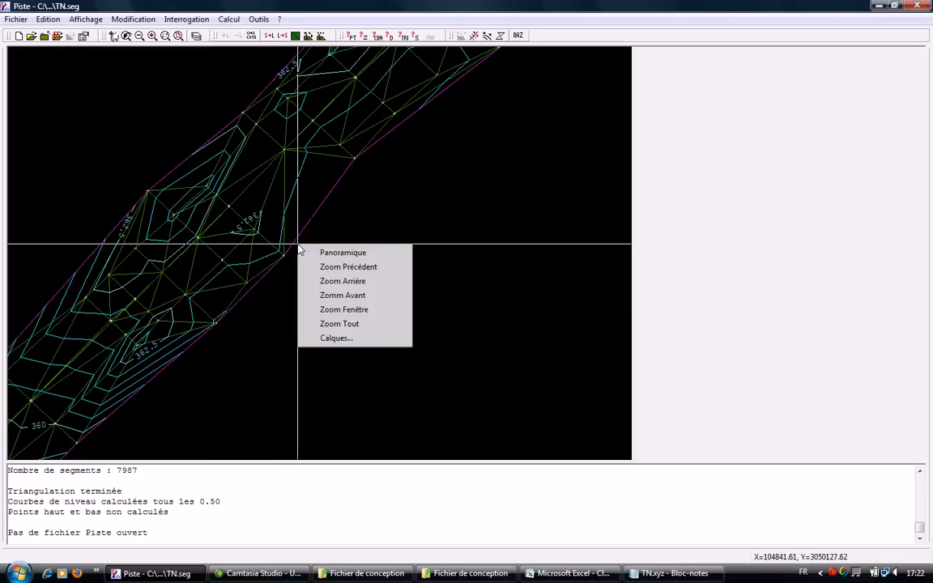
left_click(332, 253)
left_click(332, 304)
left_click(415, 262)
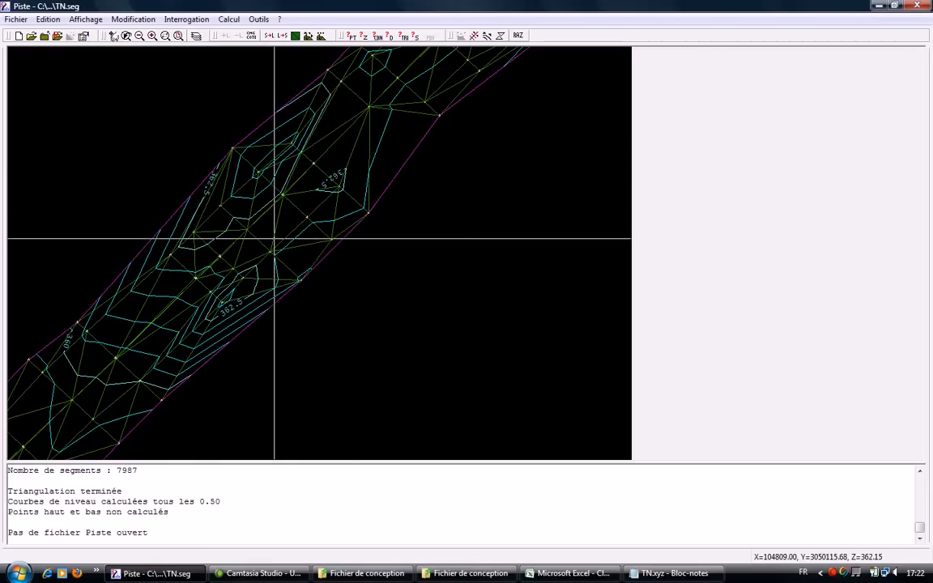
left_click(139, 36)
left_click(139, 35)
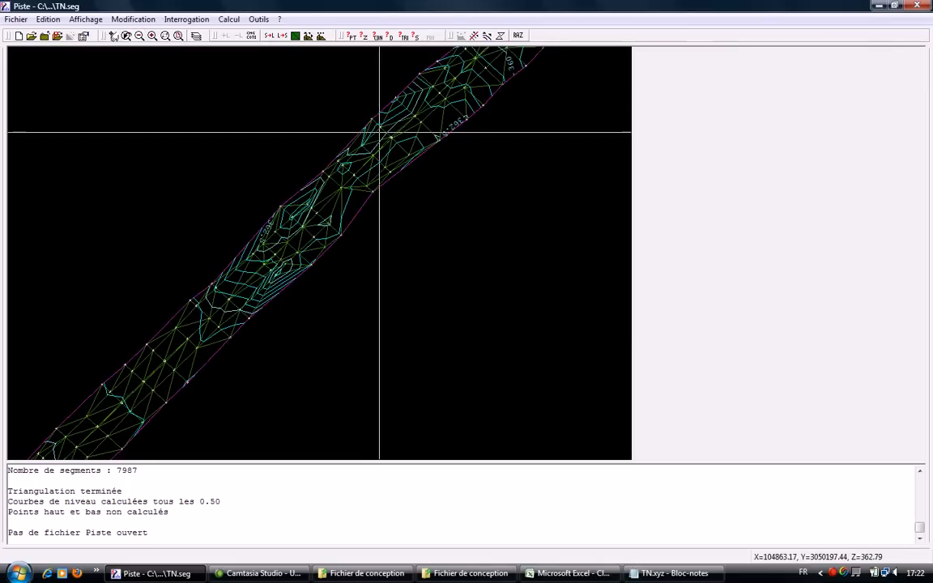